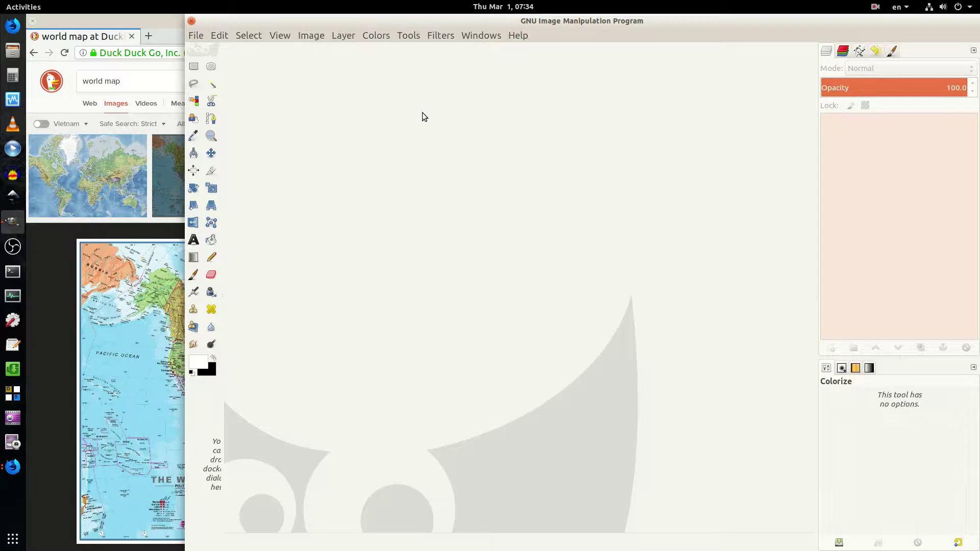
Step: Copy the large political world map from DuckDuckGo's image results and return to GIMP
key(alt+Tab)
scroll(373, 316, down, 5)
scroll(372, 316, down, 5)
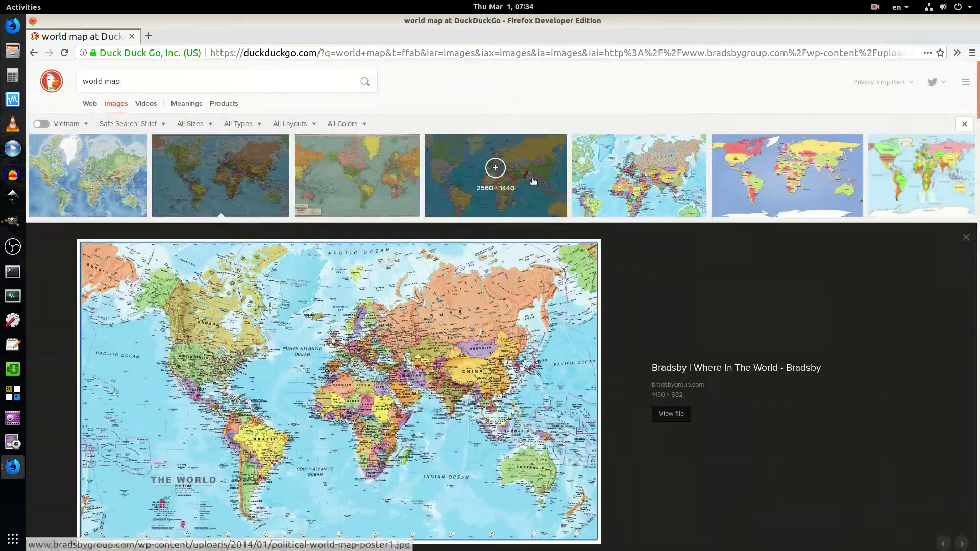
scroll(377, 274, down, 3)
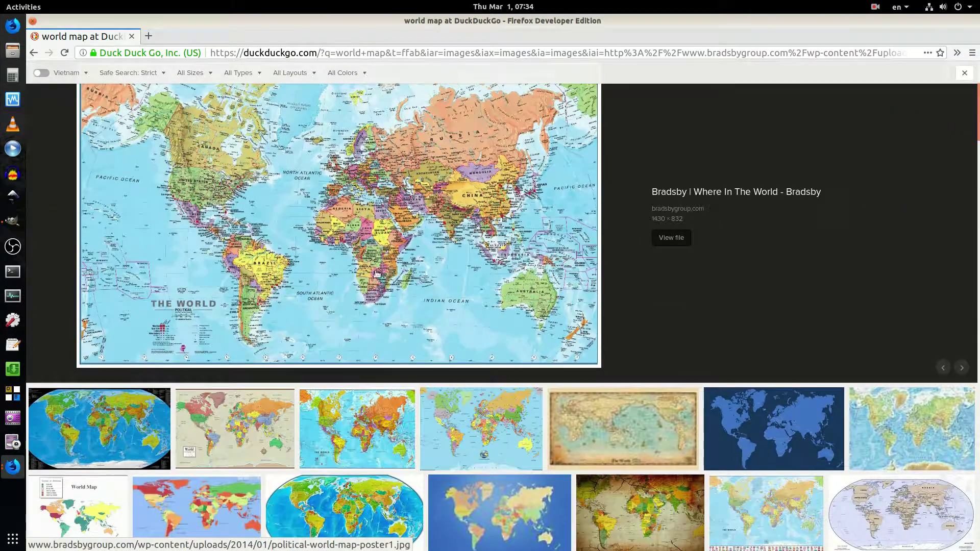
right_click(443, 231)
click(483, 356)
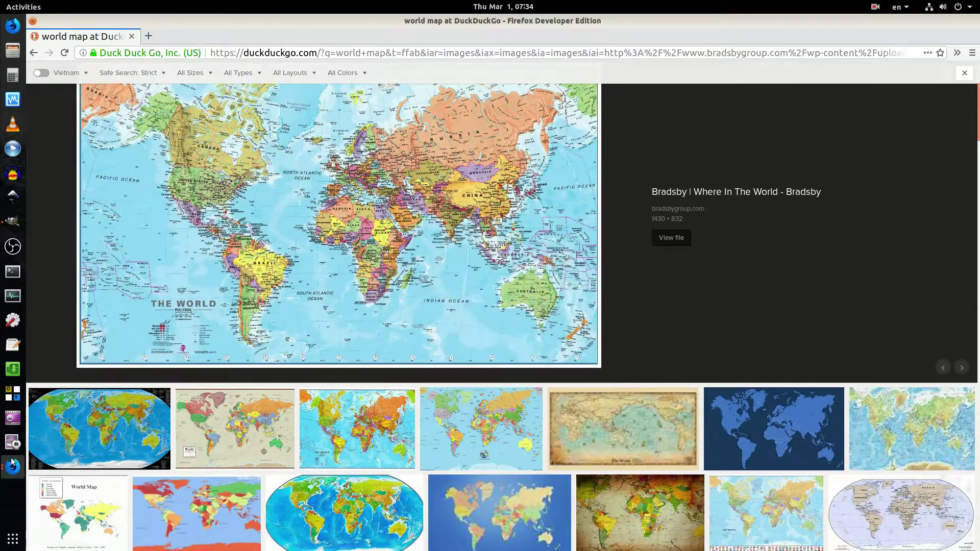
click(13, 221)
click(196, 35)
Step: Paste the copied map as a new image and render a 30-frame Spinning Globe from it
click(454, 72)
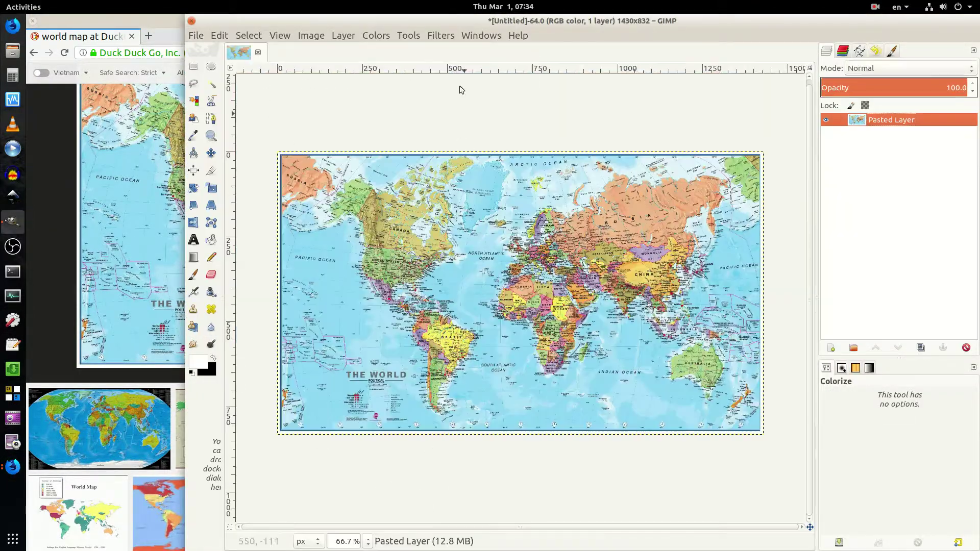
double_click(443, 25)
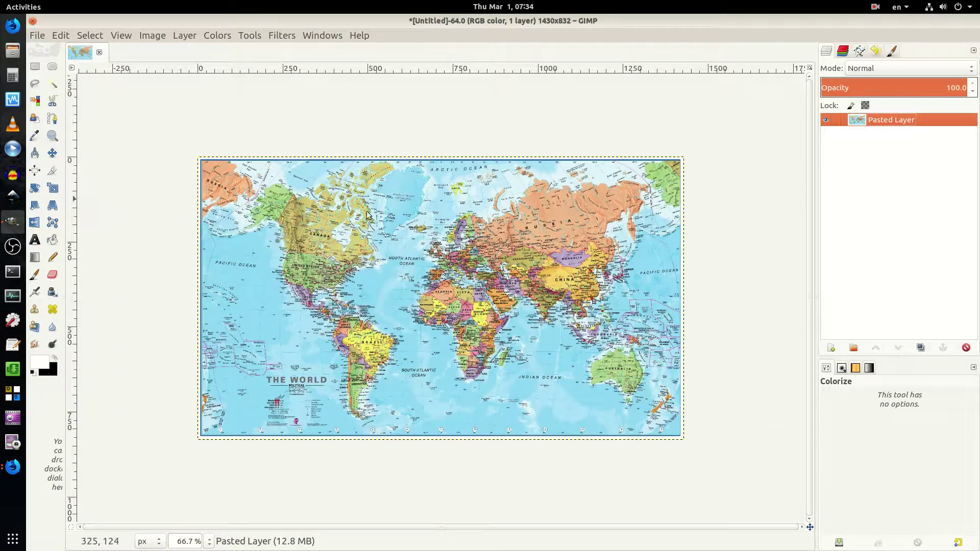
click(281, 36)
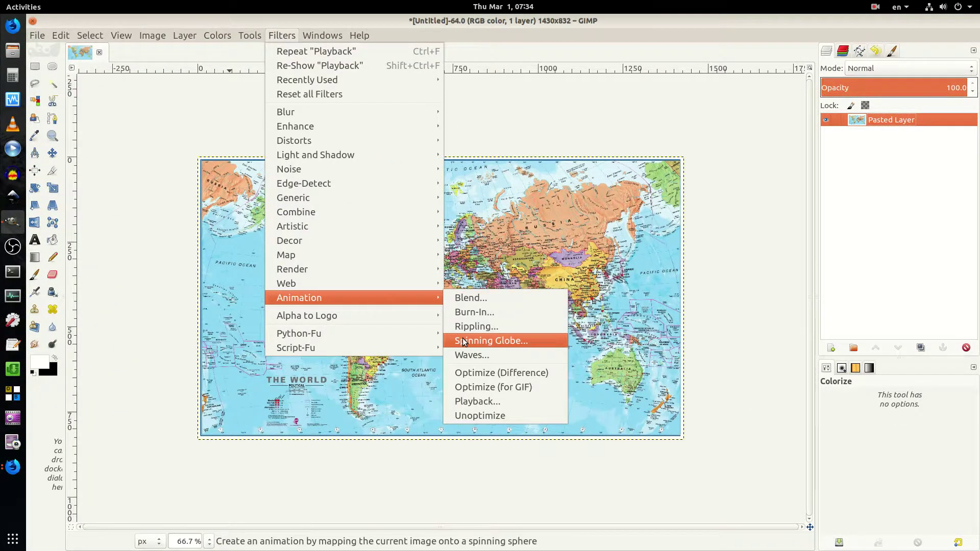
click(503, 339)
click(579, 165)
text(3)
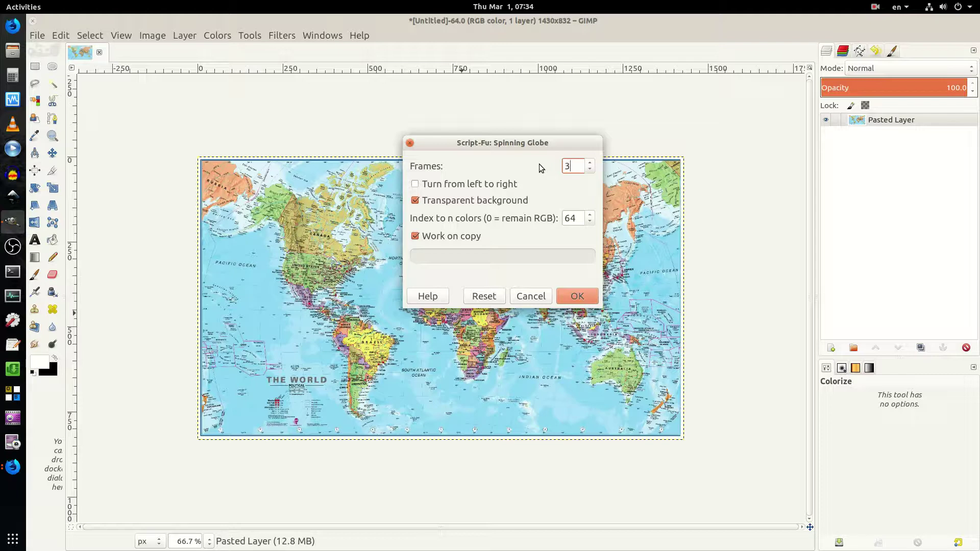
text(0)
click(572, 297)
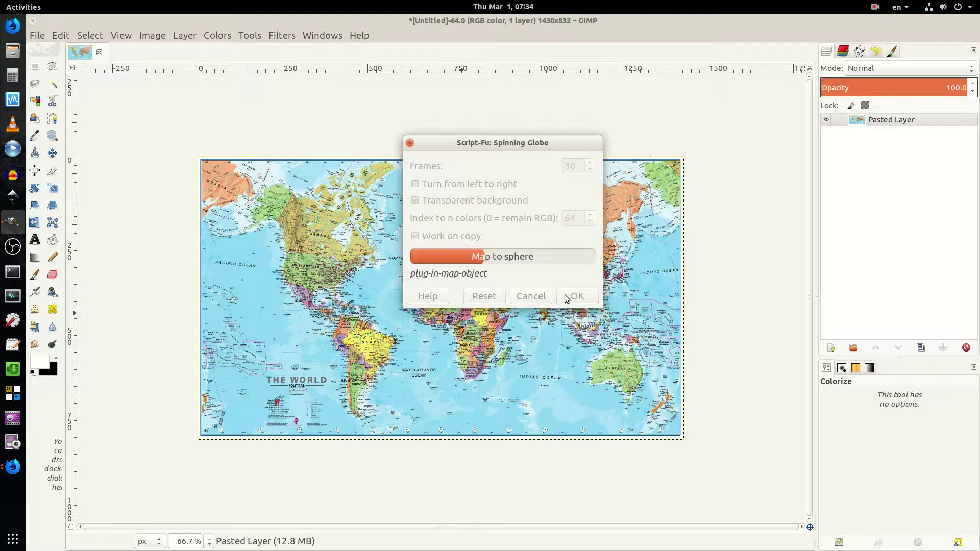
drag(553, 145, 470, 223)
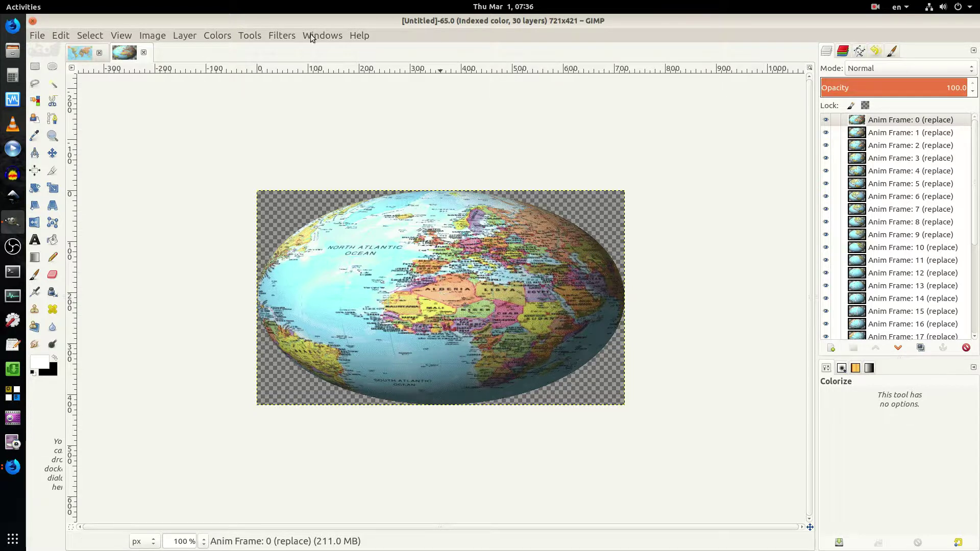
Step: Preview the first globe animation playing in Animation Playback
click(282, 35)
click(498, 401)
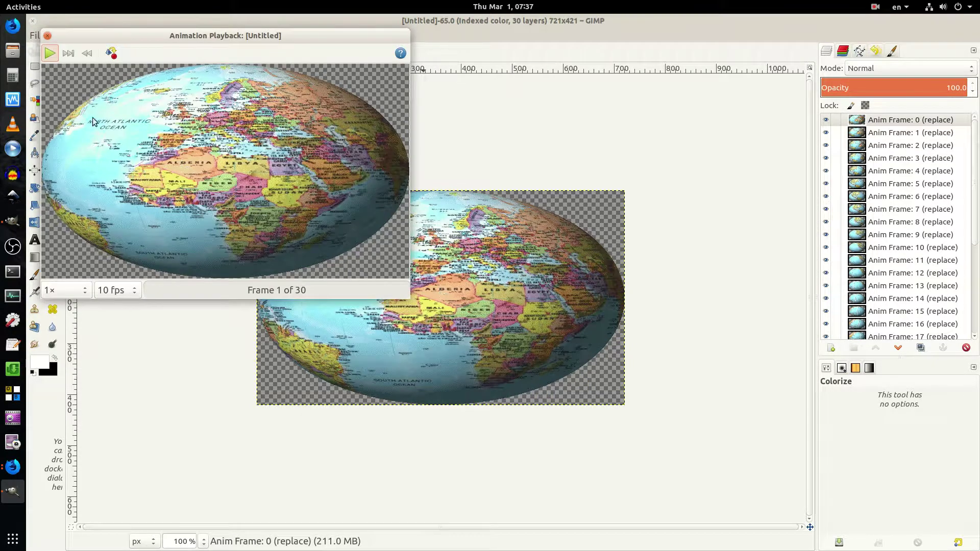
click(274, 180)
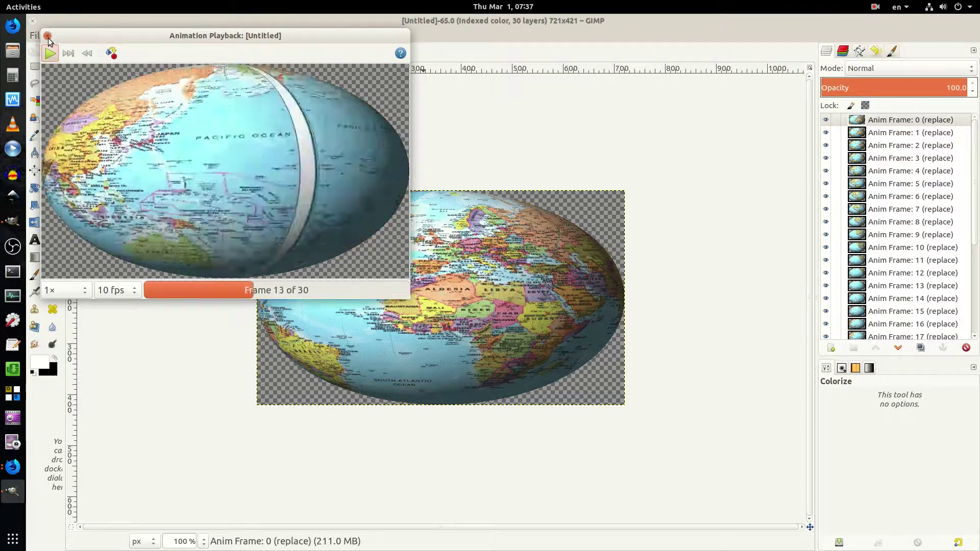
click(47, 36)
Step: Scale the original world map image to 500×500 pixels
click(86, 55)
click(152, 36)
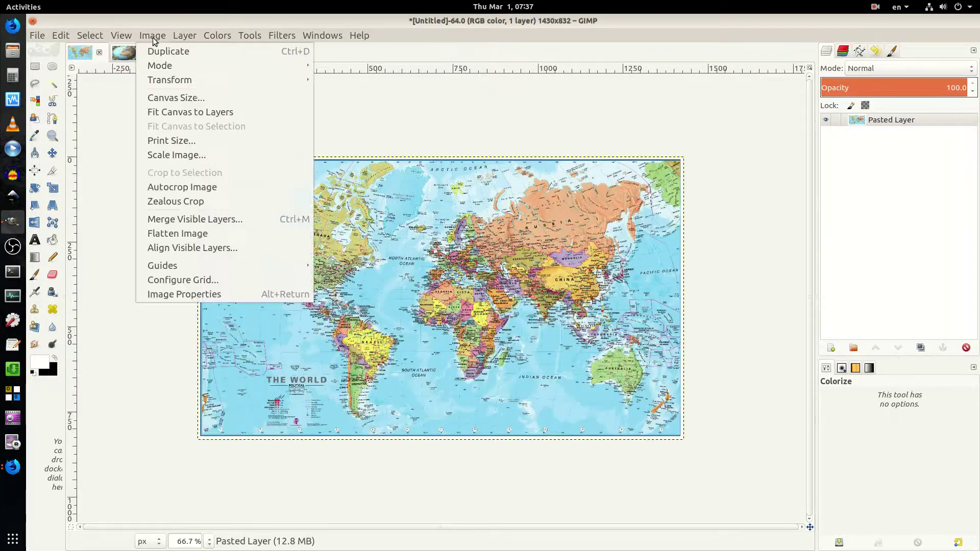
click(171, 155)
key(Tab)
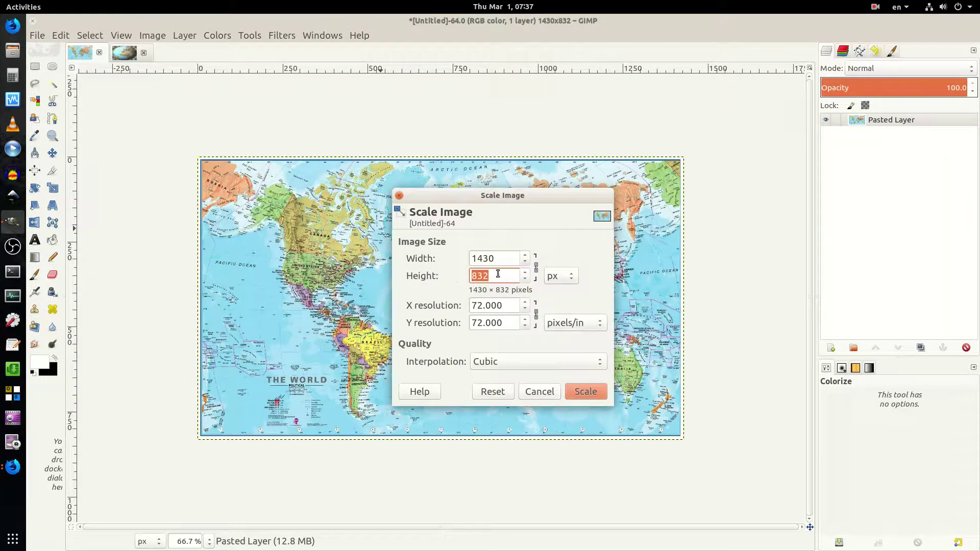
text(500)
key(shift+Tab)
text(5)
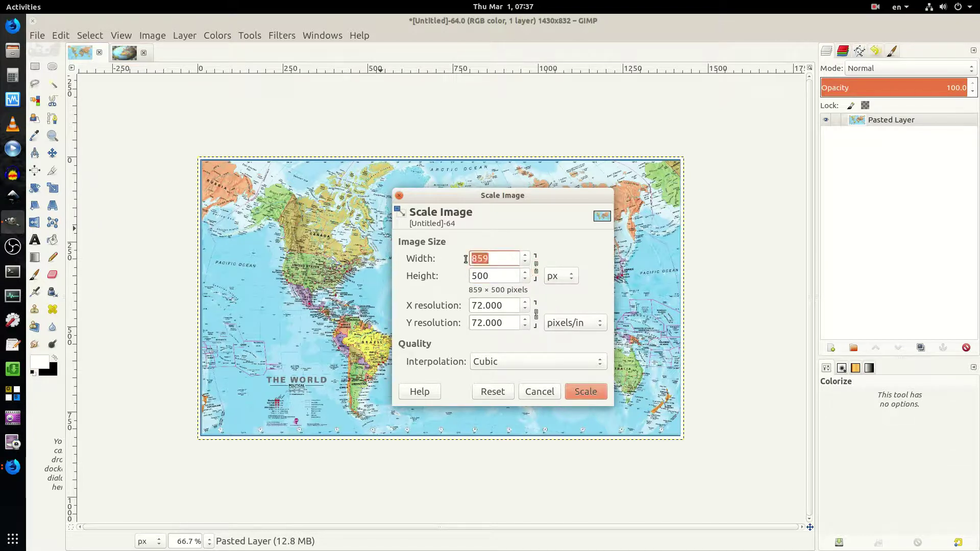
text(00)
click(577, 392)
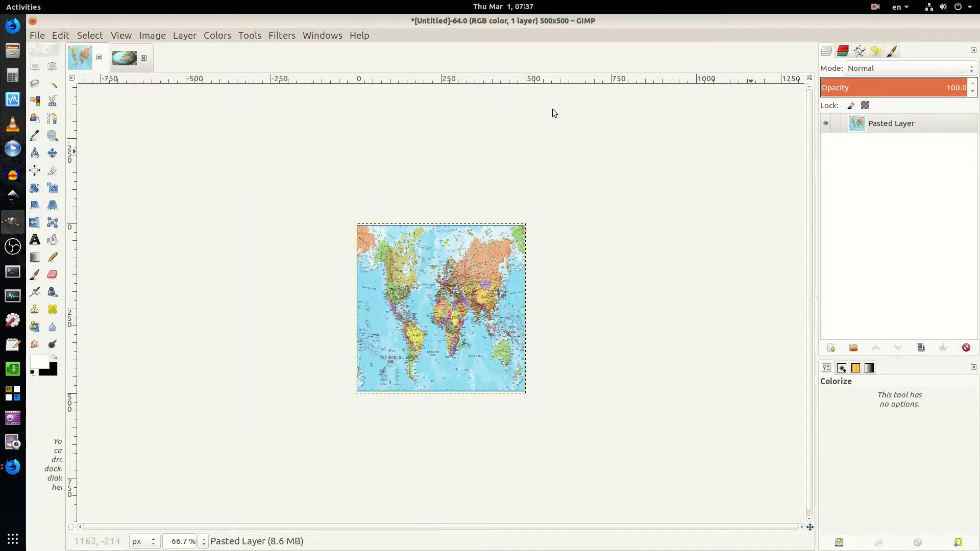
Step: Run Spinning Globe on the 500×500 map to make a round 253×253, 30-frame globe
click(250, 35)
click(471, 341)
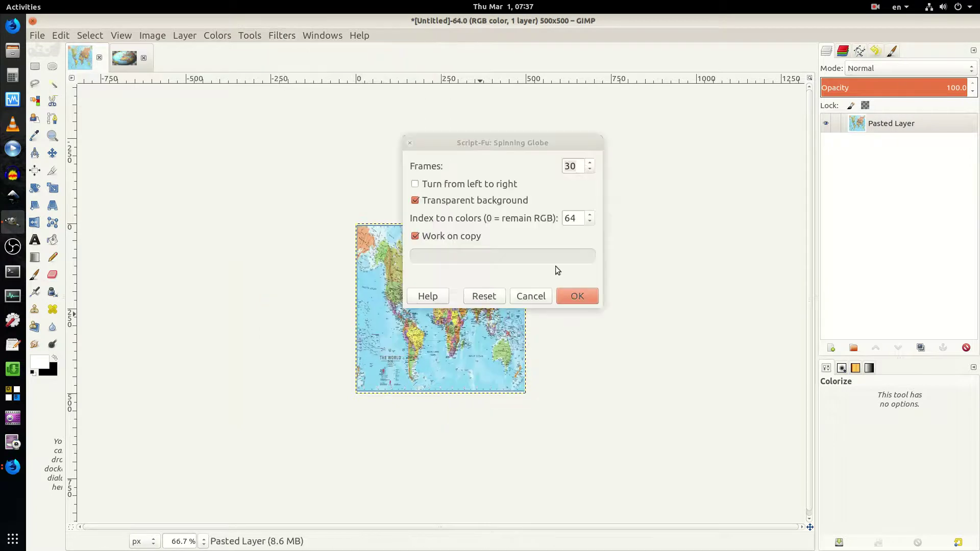
click(569, 297)
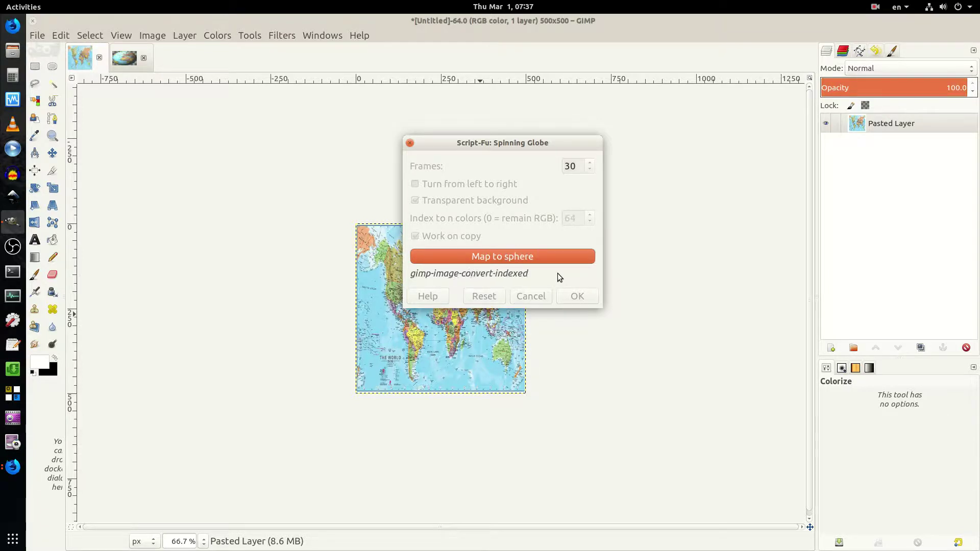
Step: Play the round globe in Animation Playback, enlarging the preview window, then close it
click(282, 35)
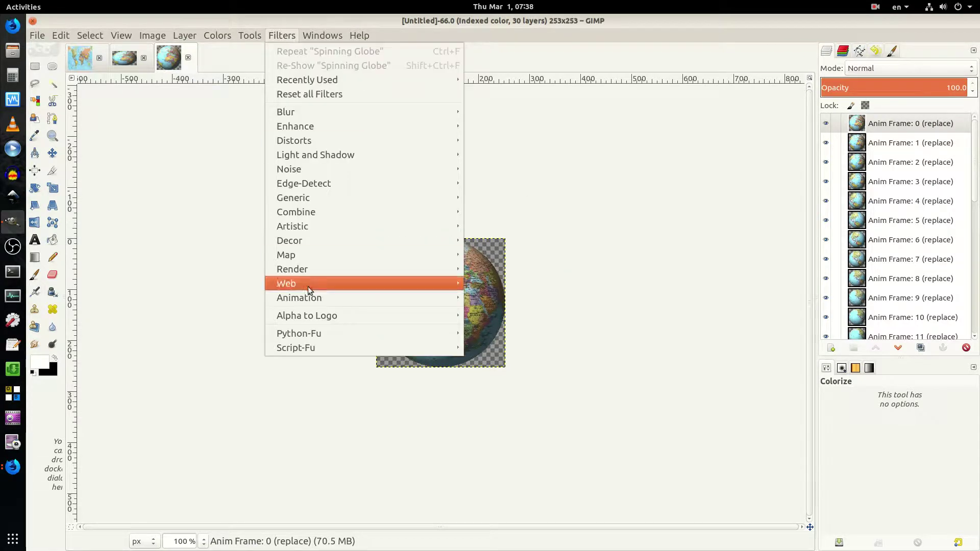
click(492, 400)
click(52, 53)
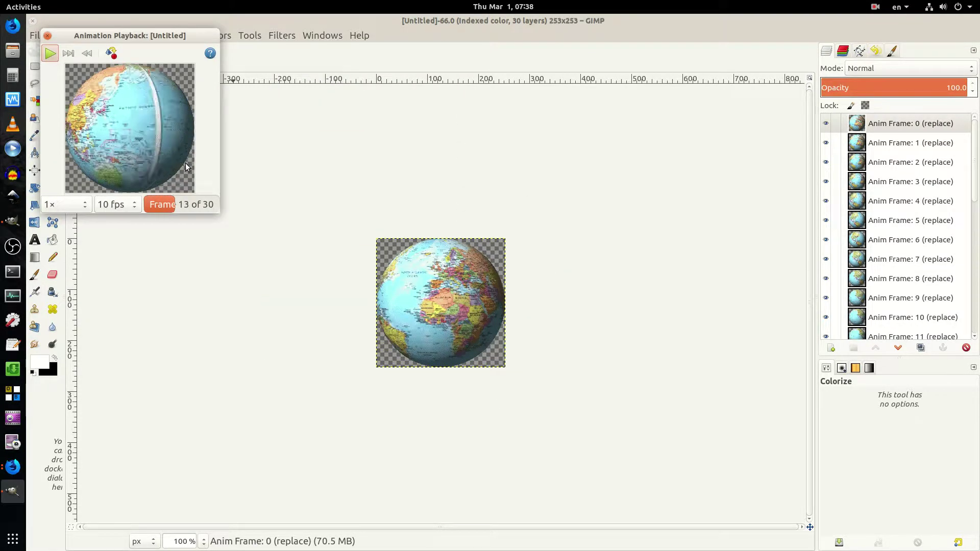
drag(215, 210, 455, 219)
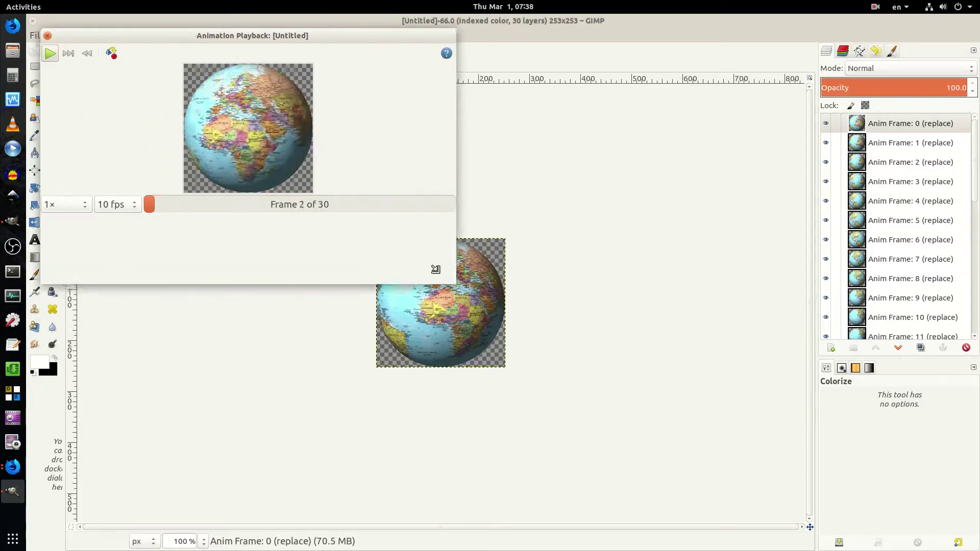
click(47, 35)
click(14, 467)
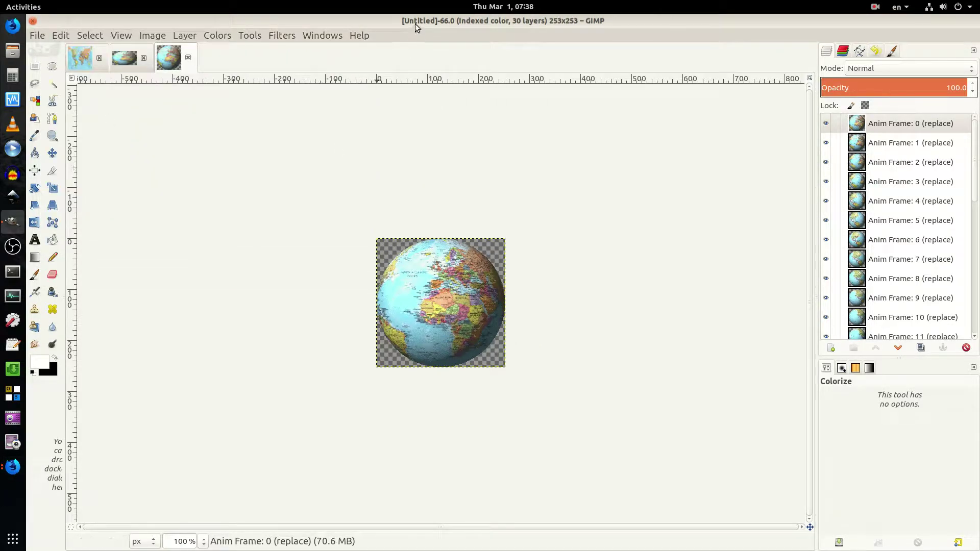
Step: Open holidaymapq.com's Atlas Of World Map in DuckDuckGo's preview and copy the image
scroll(252, 389, down, 3)
scroll(252, 389, down, 3)
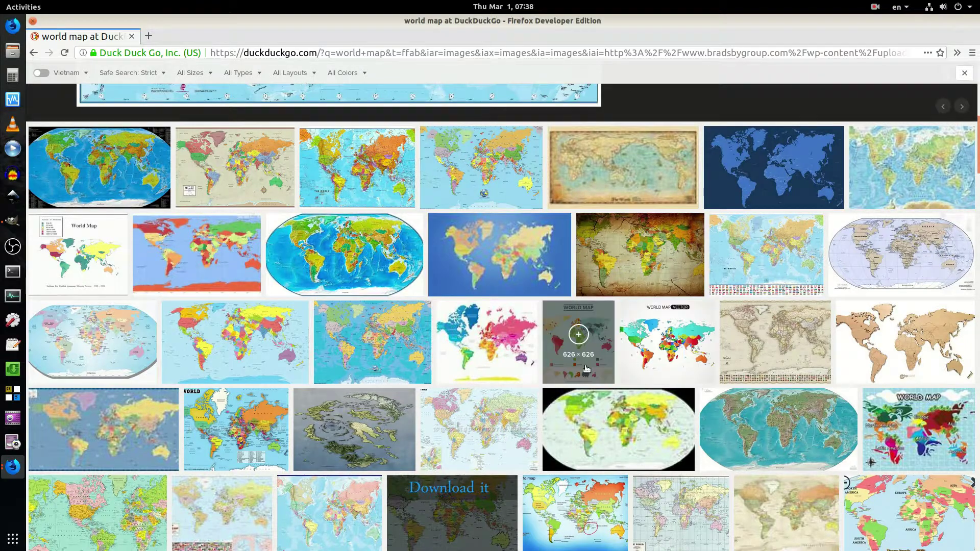
click(586, 366)
scroll(544, 375, down, 3)
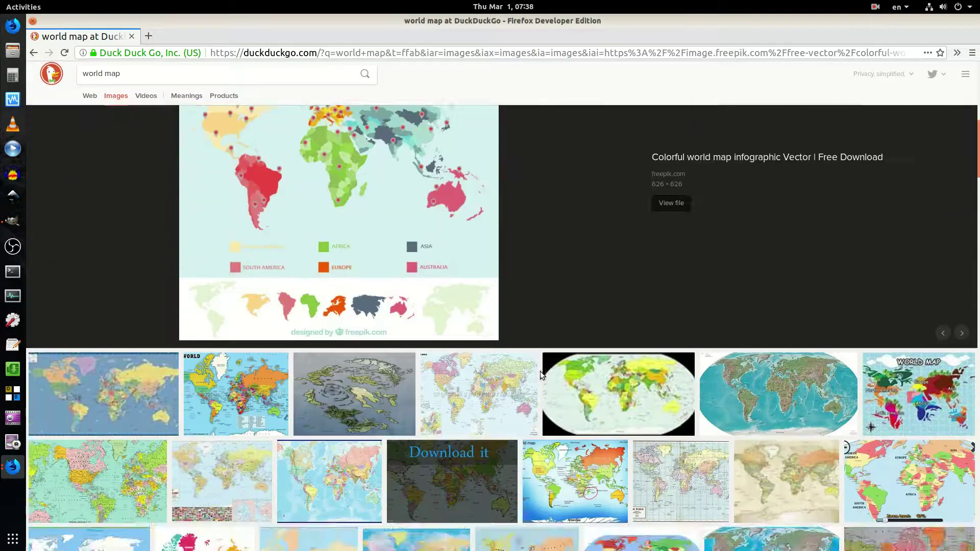
scroll(541, 373, down, 1)
click(623, 327)
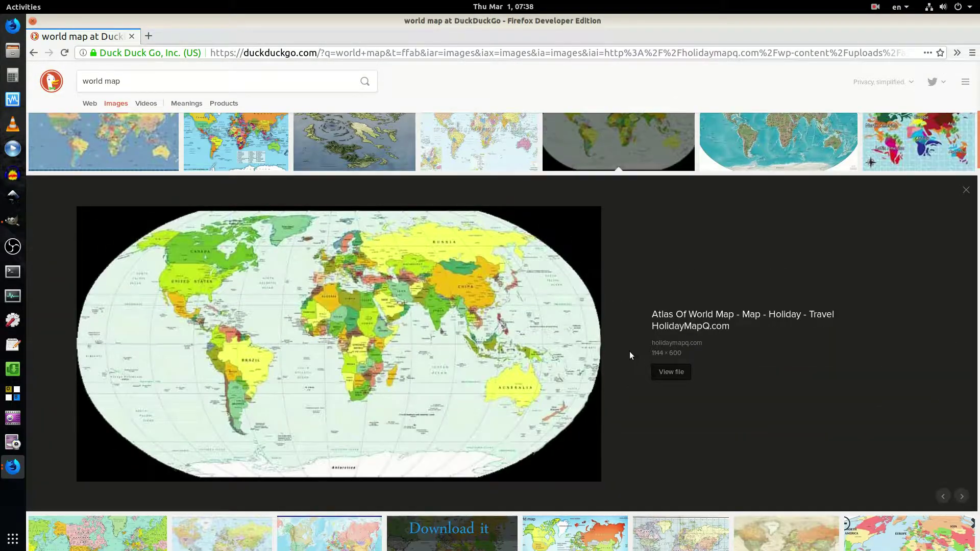
right_click(323, 334)
click(358, 215)
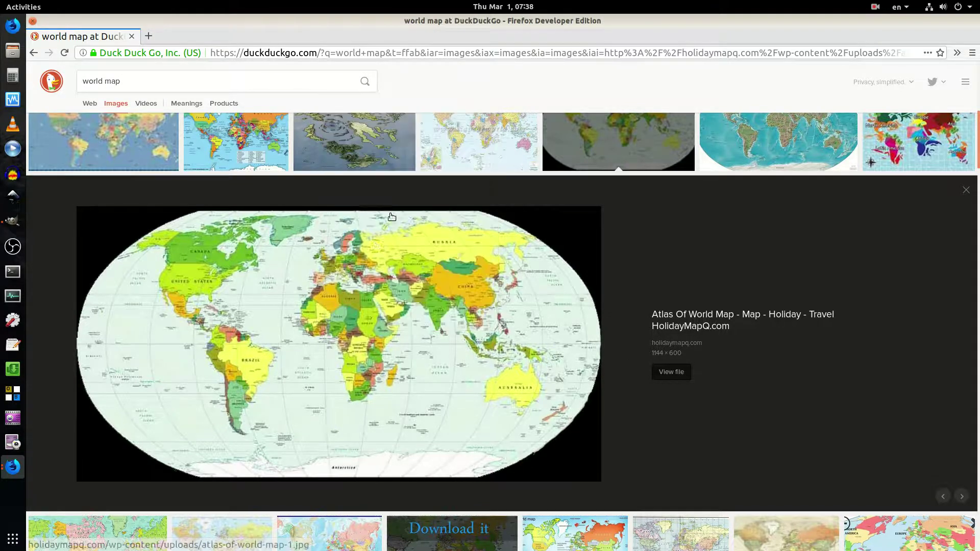
click(13, 220)
Step: Paste the atlas map as a new image and scale it to 1016×533
click(514, 36)
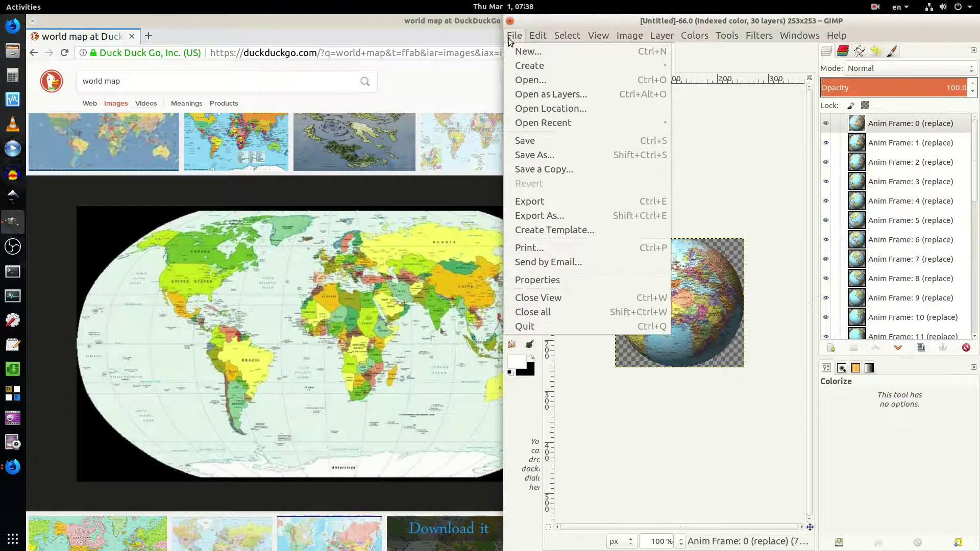
click(761, 64)
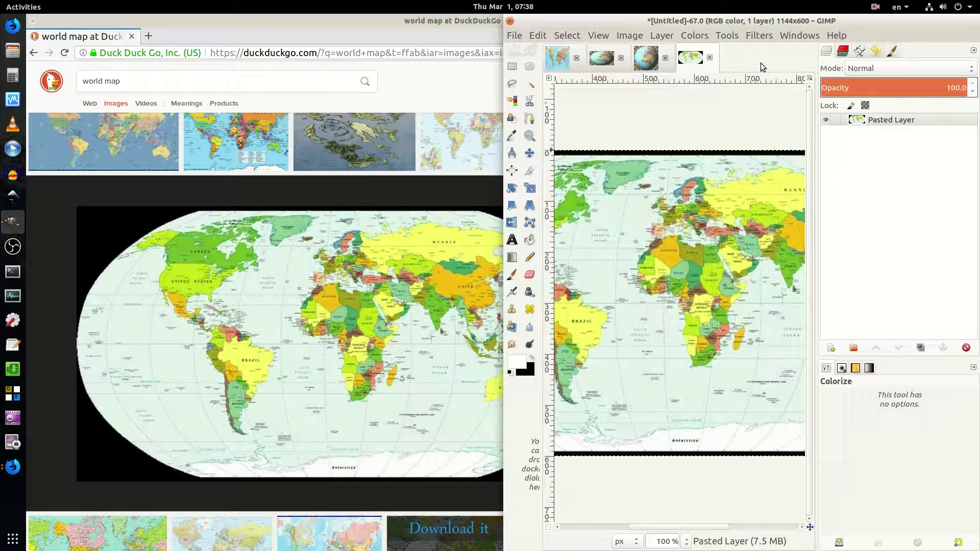
click(630, 36)
click(659, 156)
text(1016)
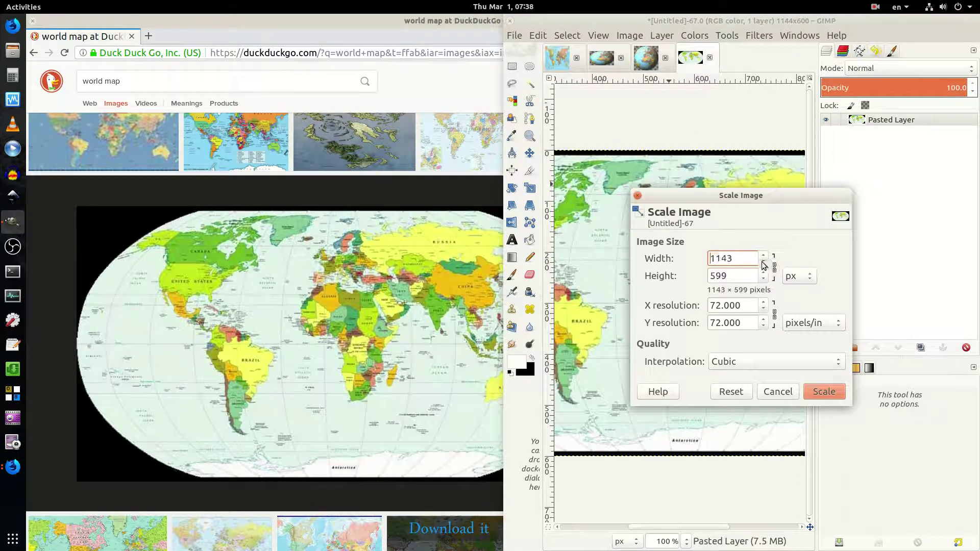
click(824, 392)
double_click(664, 21)
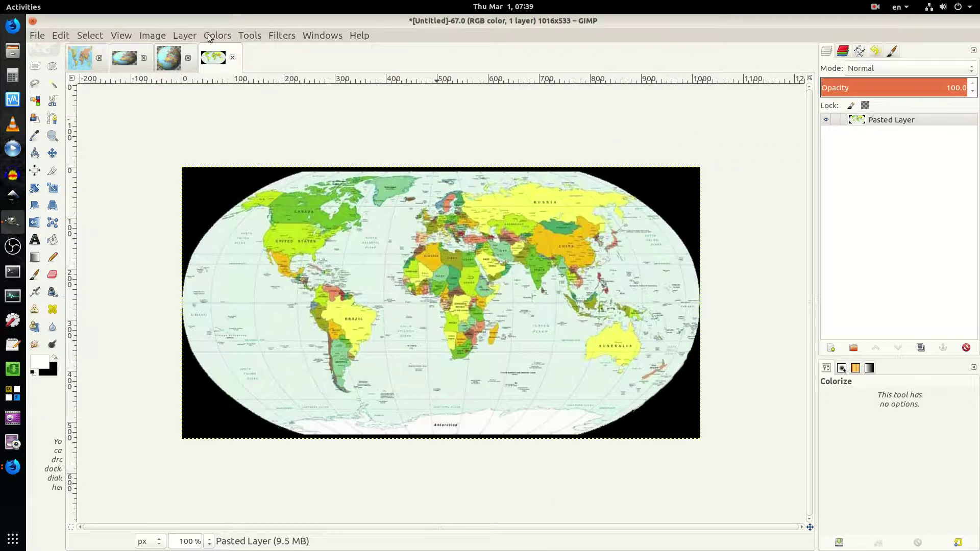
Step: Render a 30-frame Spinning Globe from the rescaled atlas map
click(184, 35)
click(501, 341)
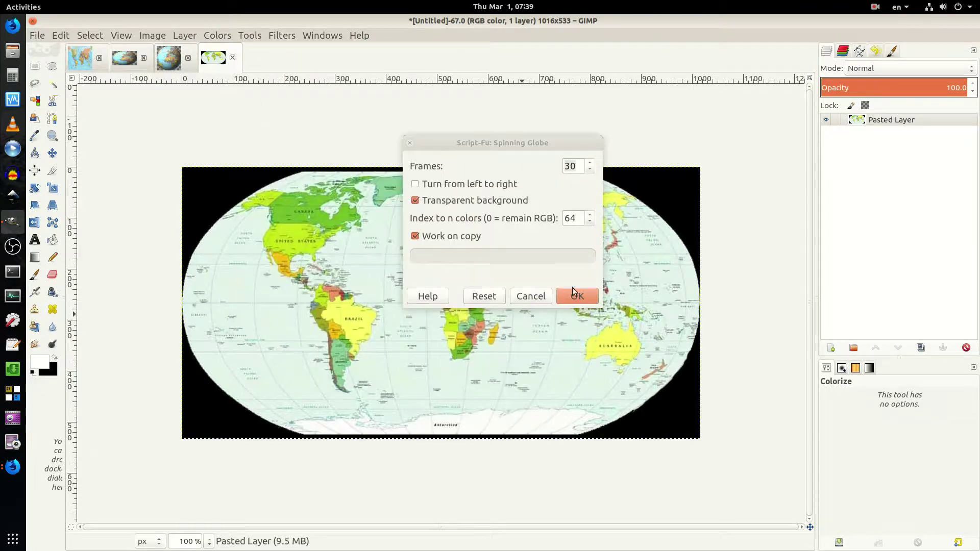
click(572, 292)
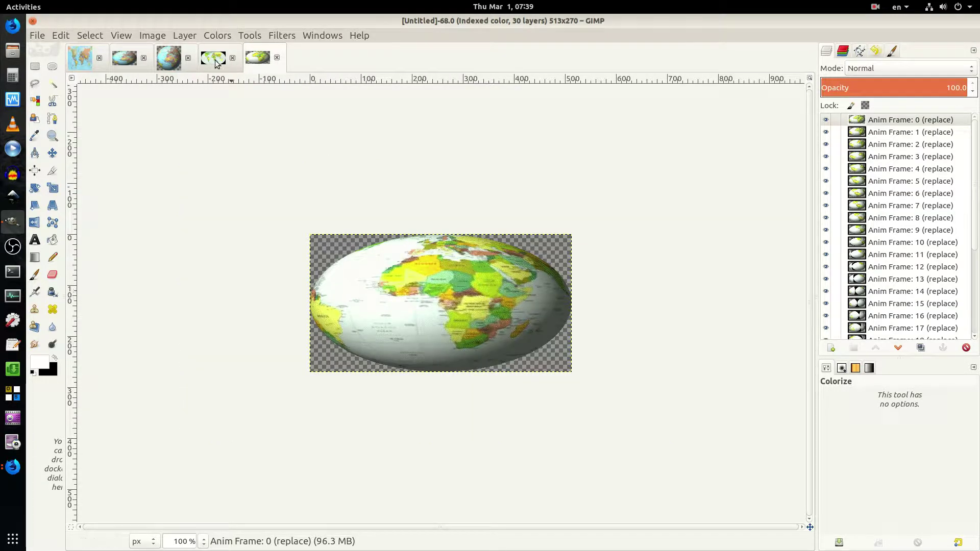
Step: Preview the atlas globe playing, then close both new images, discarding changes
click(282, 35)
click(505, 399)
key(space)
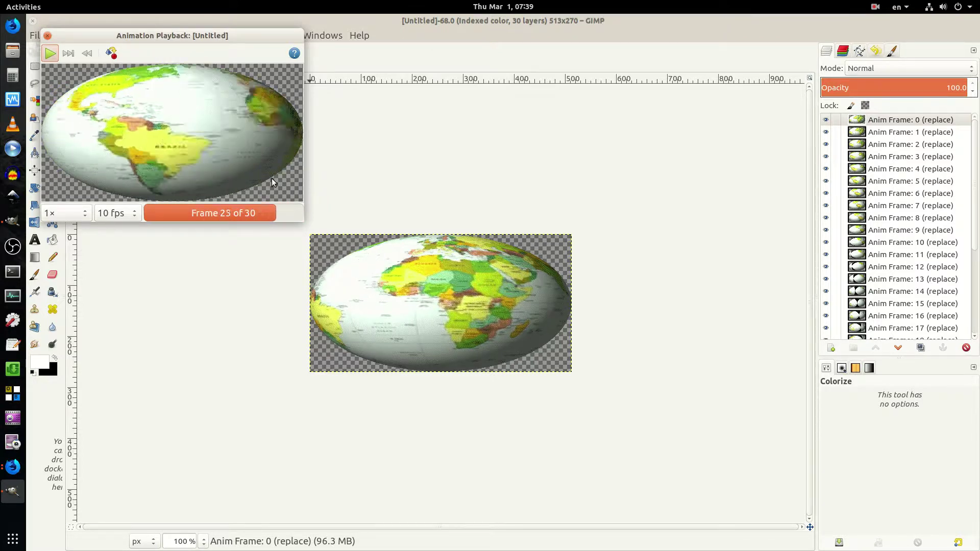
click(276, 58)
click(232, 58)
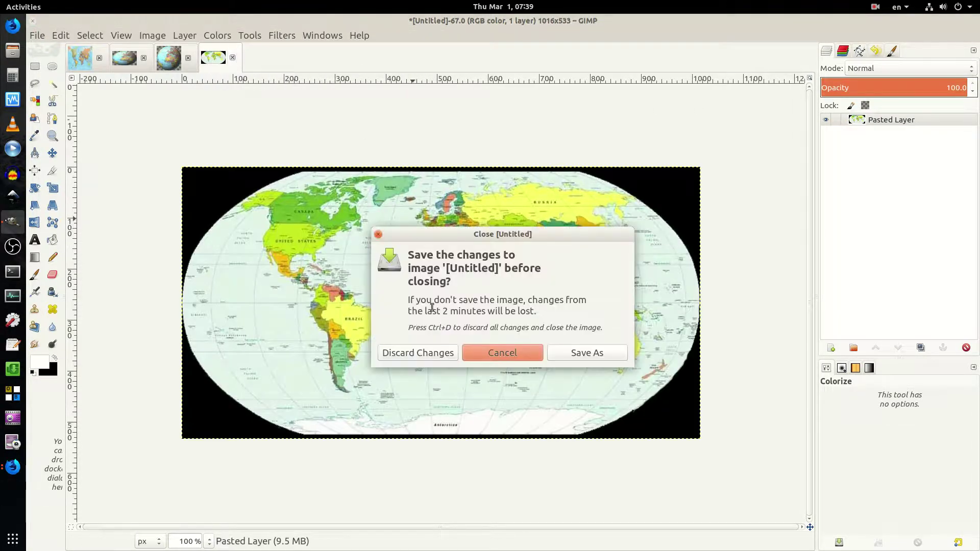
click(415, 353)
Step: Open the wooden MapaWall world map in DuckDuckGo's preview and copy the image
key(alt+Tab)
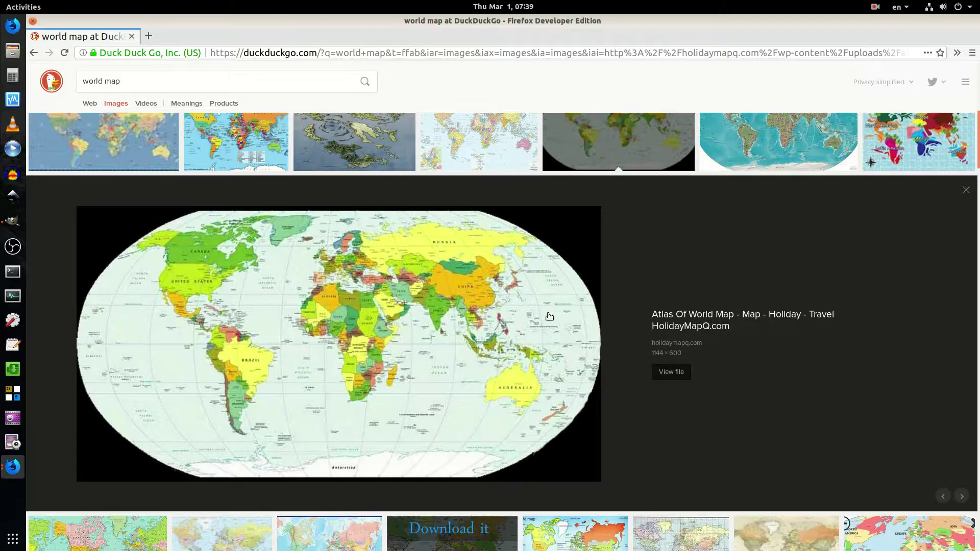
scroll(320, 449, up, 5)
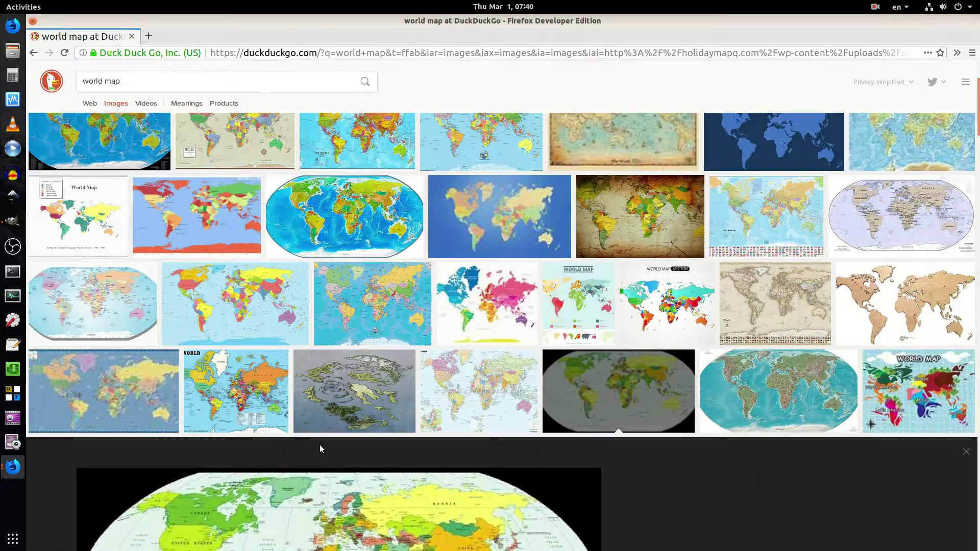
click(863, 322)
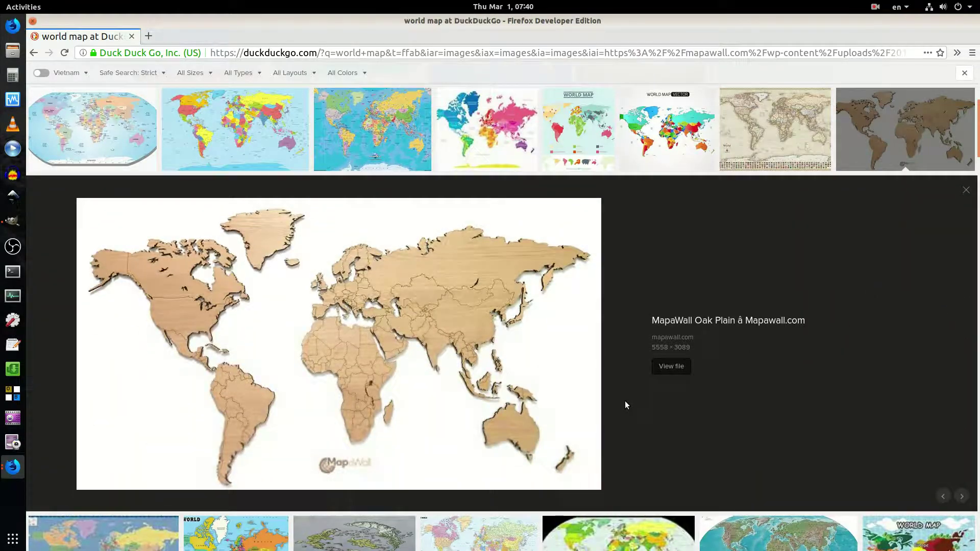
right_click(313, 322)
key(Escape)
key(alt+Tab)
click(37, 35)
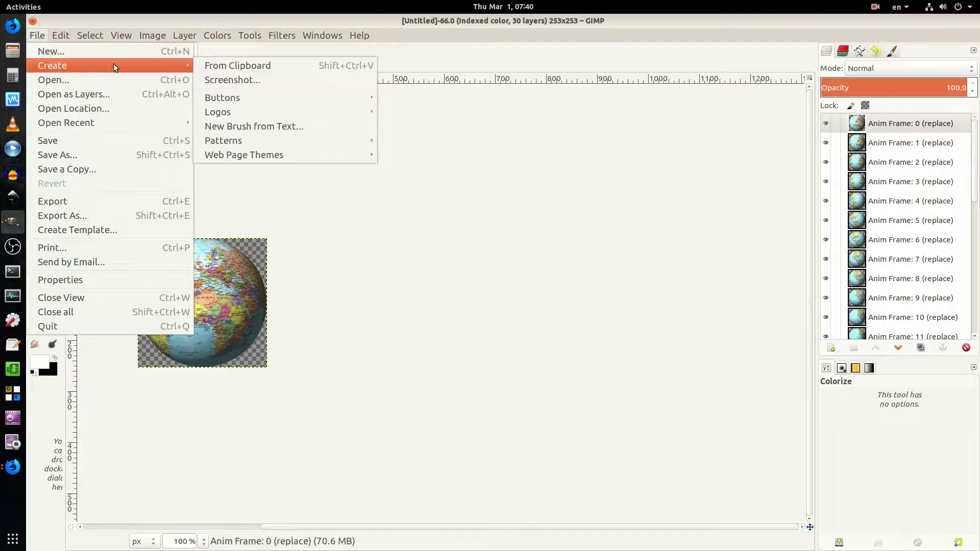
Step: Paste the wooden map as a new image and stretch it to 700×700 with the chain unlinked
click(240, 64)
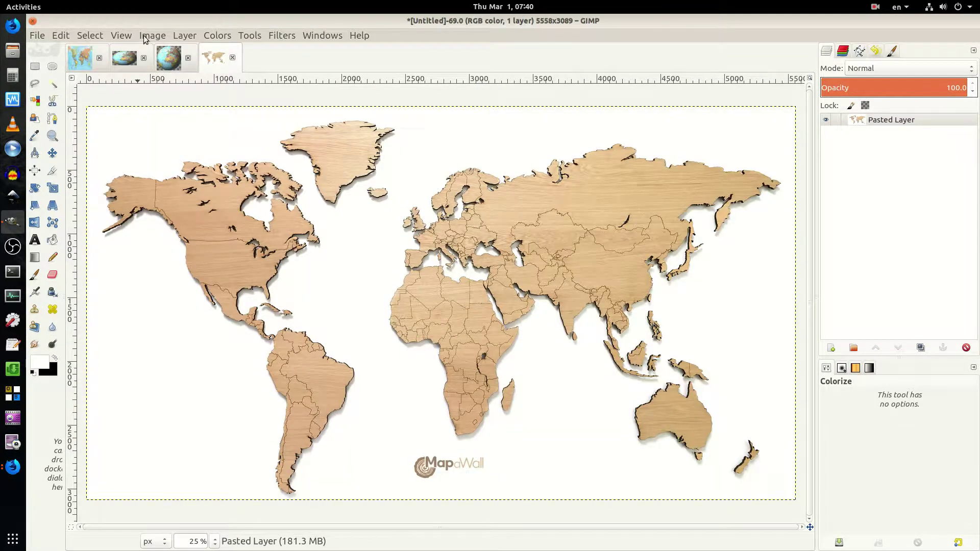
click(145, 35)
click(203, 154)
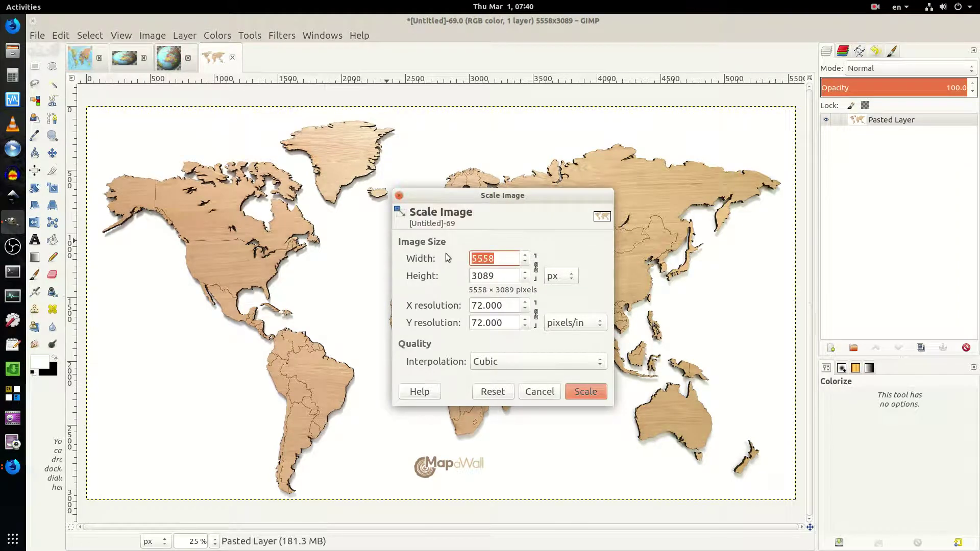
text(700)
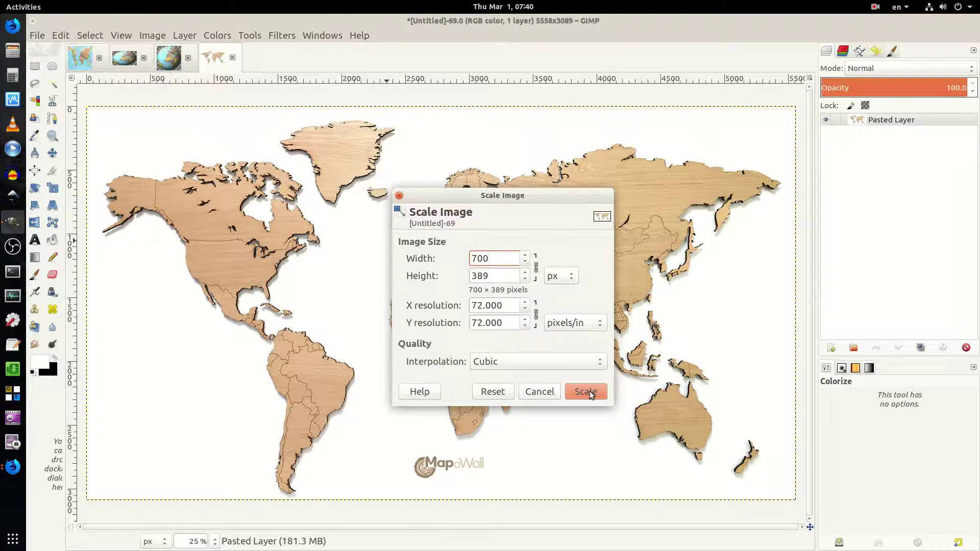
click(537, 267)
double_click(470, 276)
text(700)
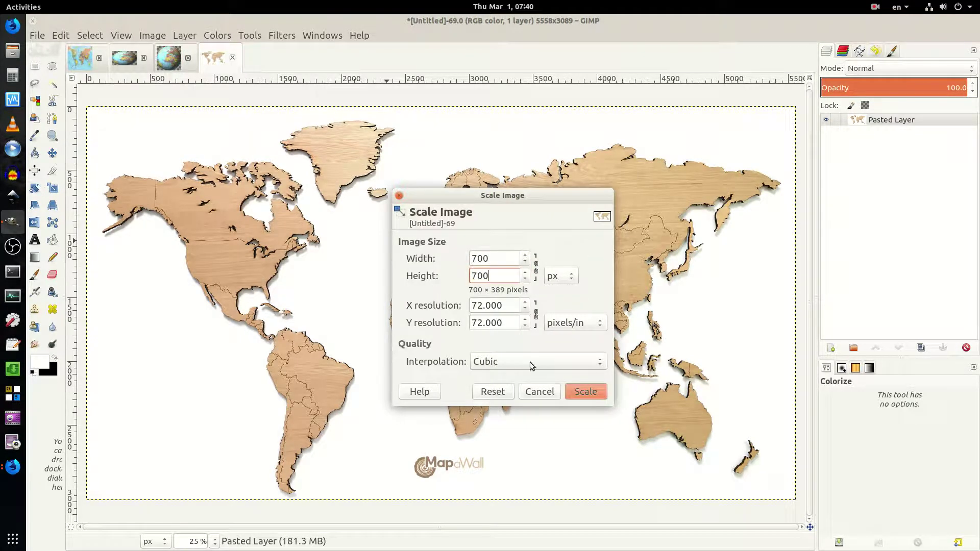
click(577, 392)
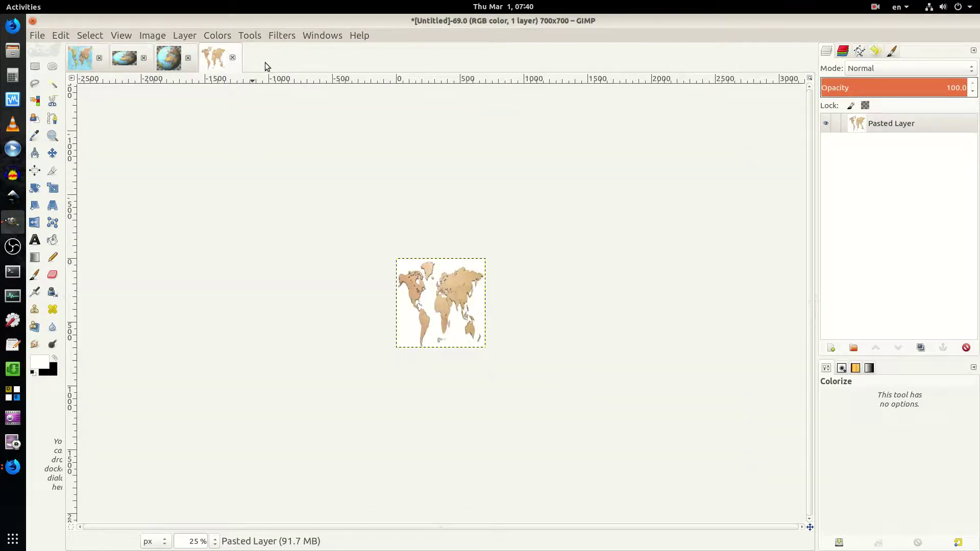
Step: Render a 30-frame Spinning Globe from the 700×700 wooden map
click(256, 38)
mouse_move(299, 299)
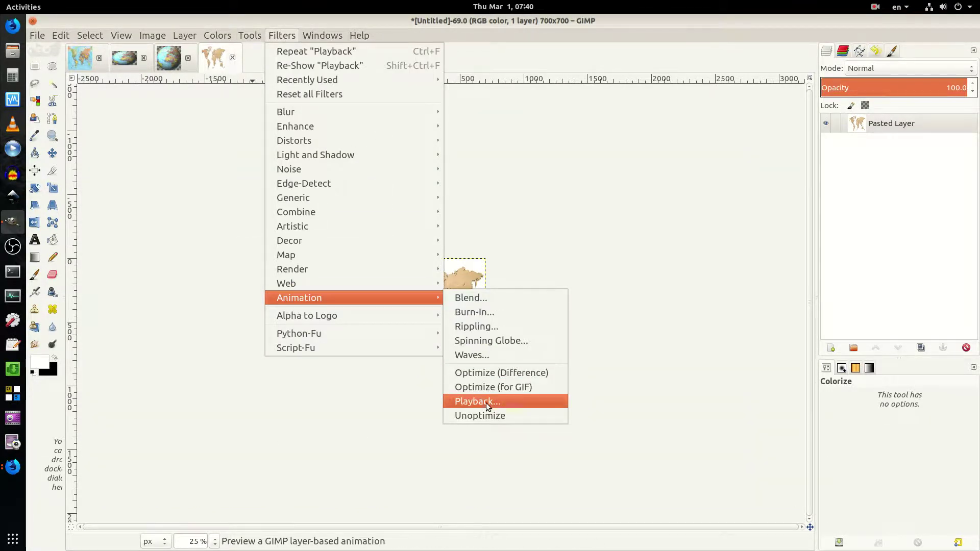
click(498, 341)
click(575, 299)
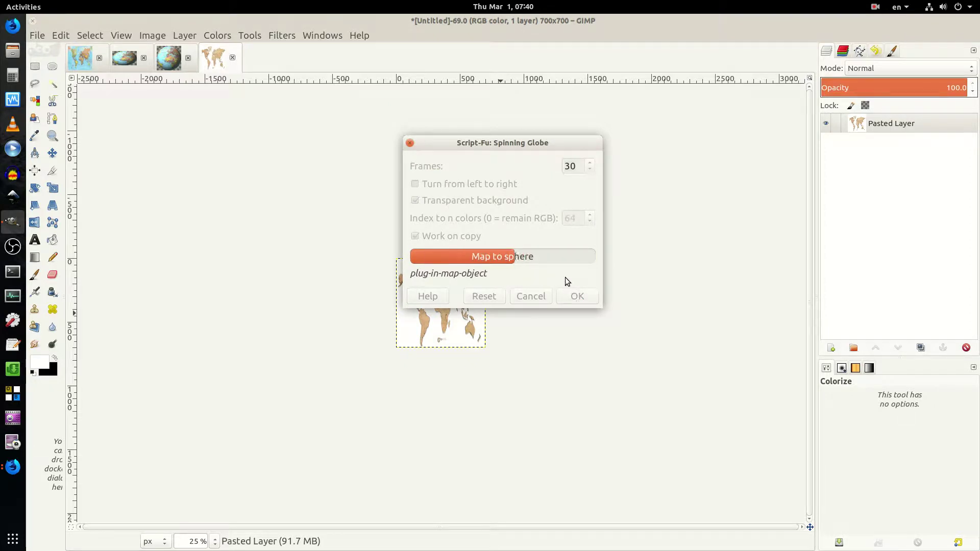
drag(540, 145, 634, 209)
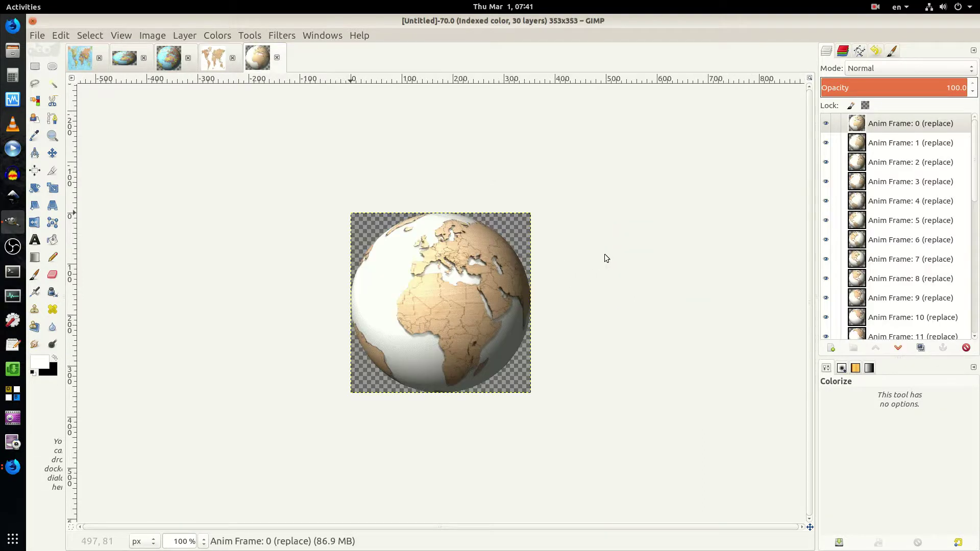
Step: Open Animation Playback to watch the 353×353 wooden globe spin through its 30 frames
click(282, 35)
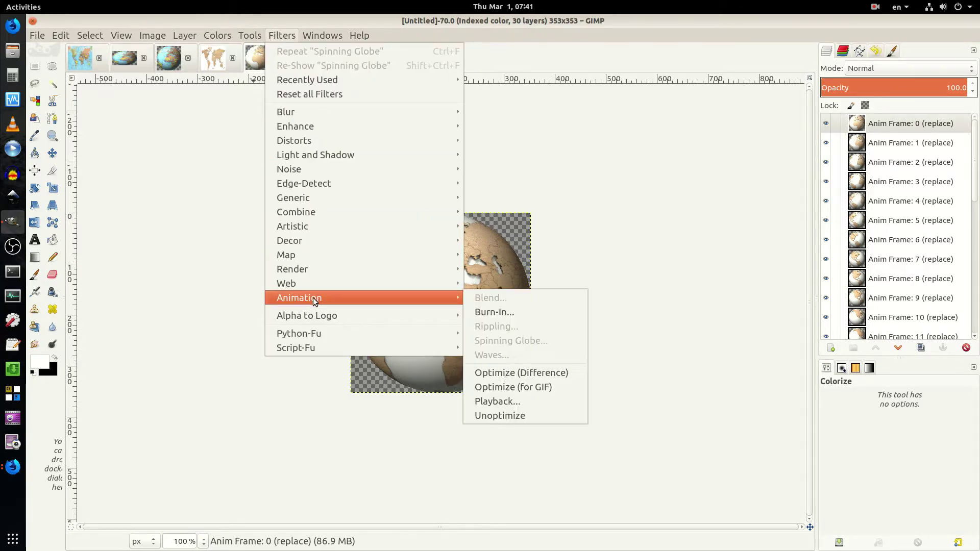
click(501, 400)
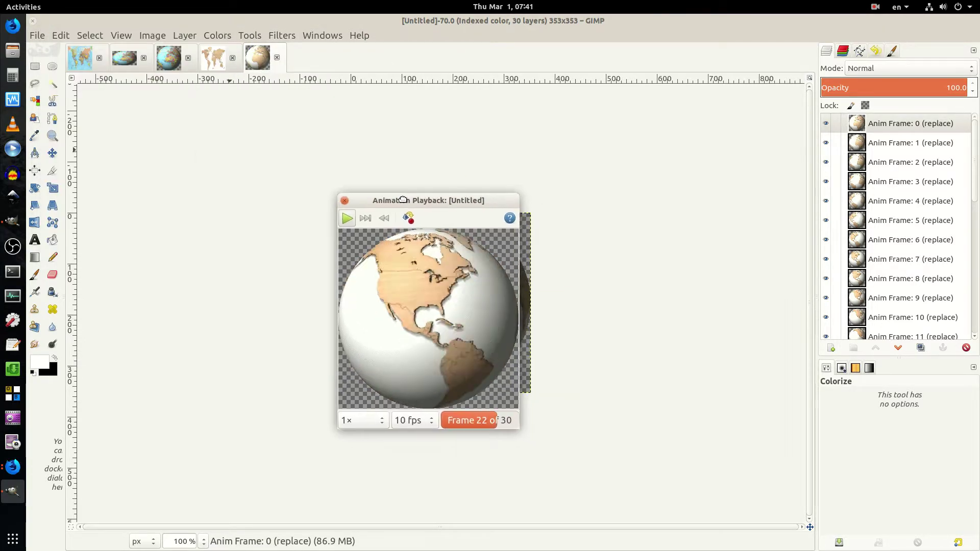